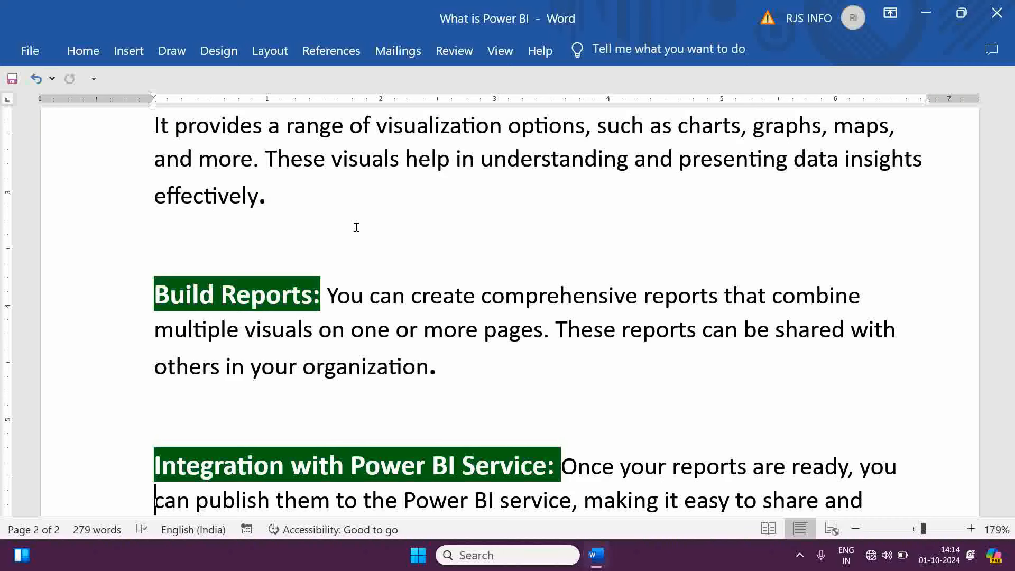
# - Read through the Build Reports, Integration with Power BI Service and Regular Updates sections of the document
pyautogui.press('Down')
pyautogui.press('Down')
pyautogui.press('Down')
pyautogui.press('Down')
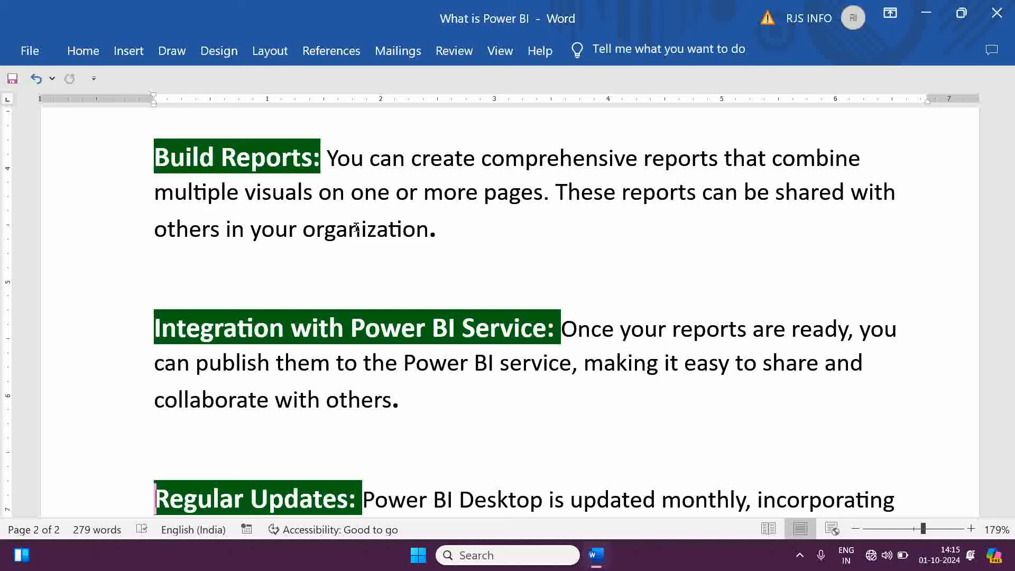
pyautogui.scroll(-3, 356, 227)
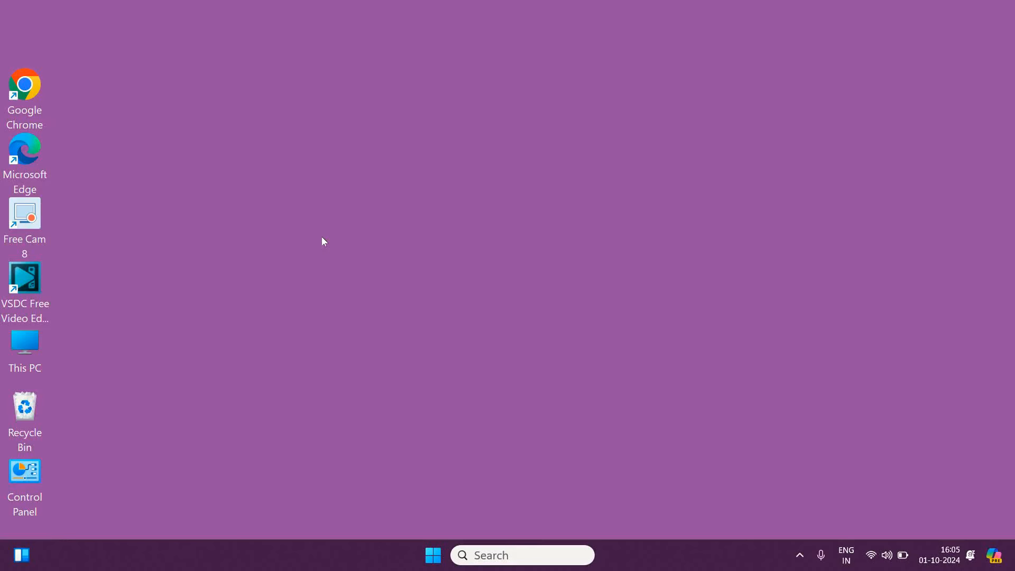
# - Open Microsoft Store and search for "power bi" to locate the Power BI Desktop app
pyautogui.click(434, 556)
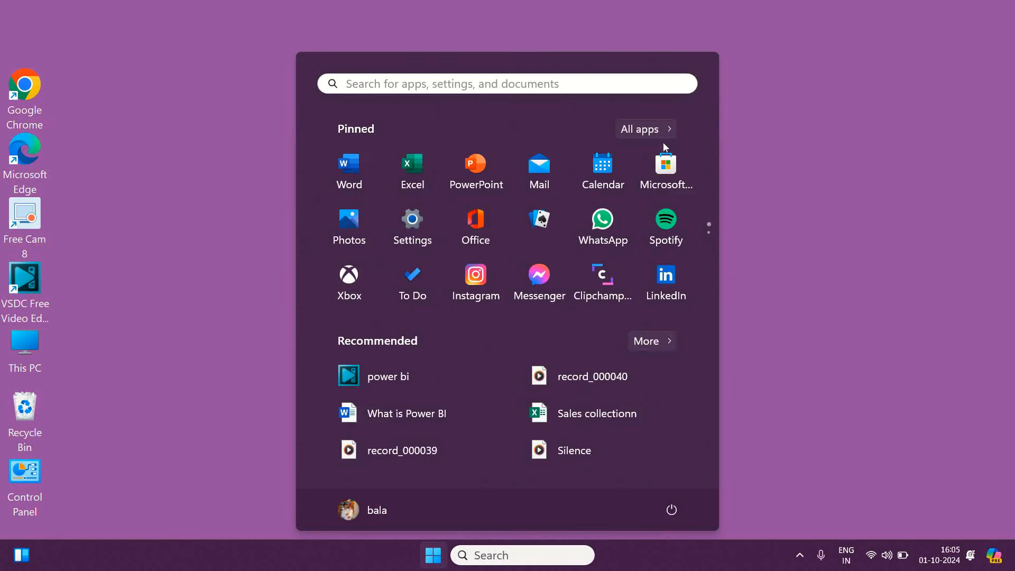
pyautogui.click(666, 169)
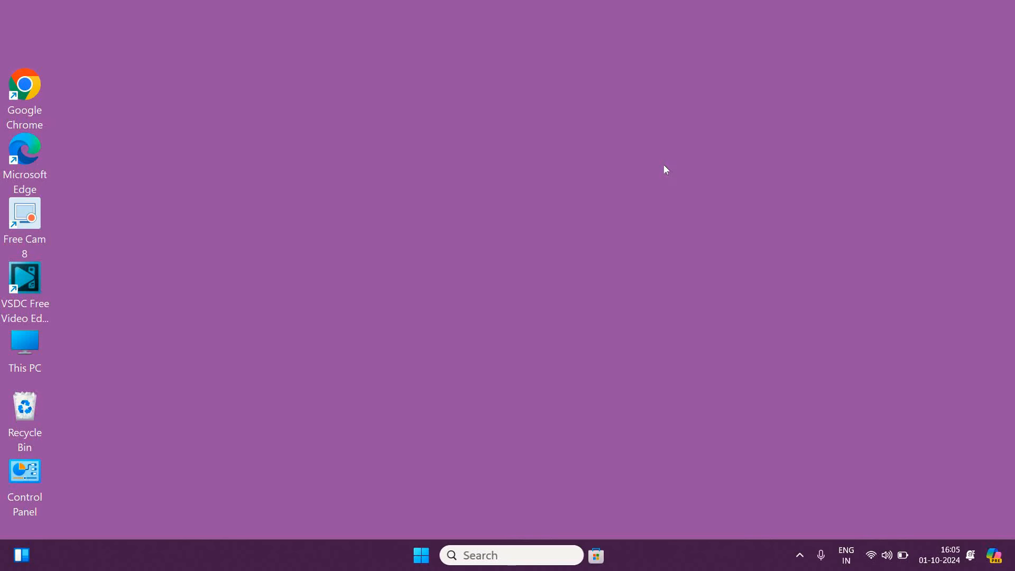
pyautogui.click(548, 12)
pyautogui.write('power bi')
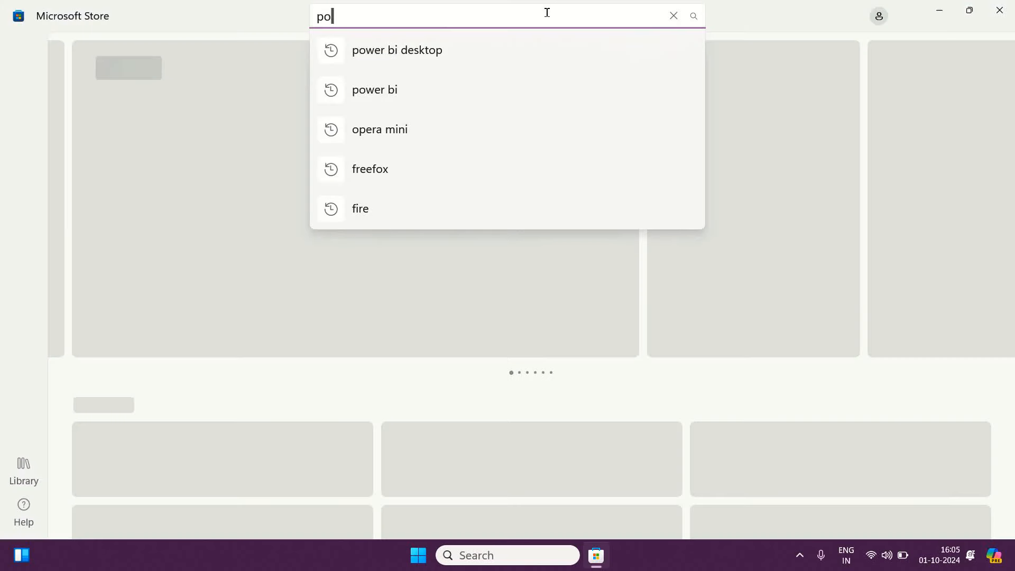
pyautogui.press('Return')
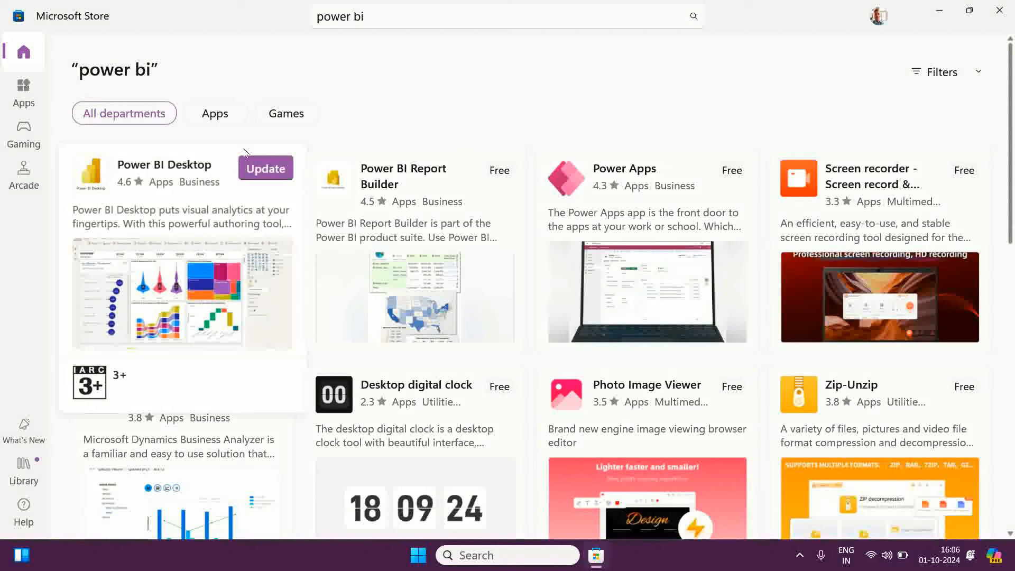
pyautogui.moveTo(270, 195)
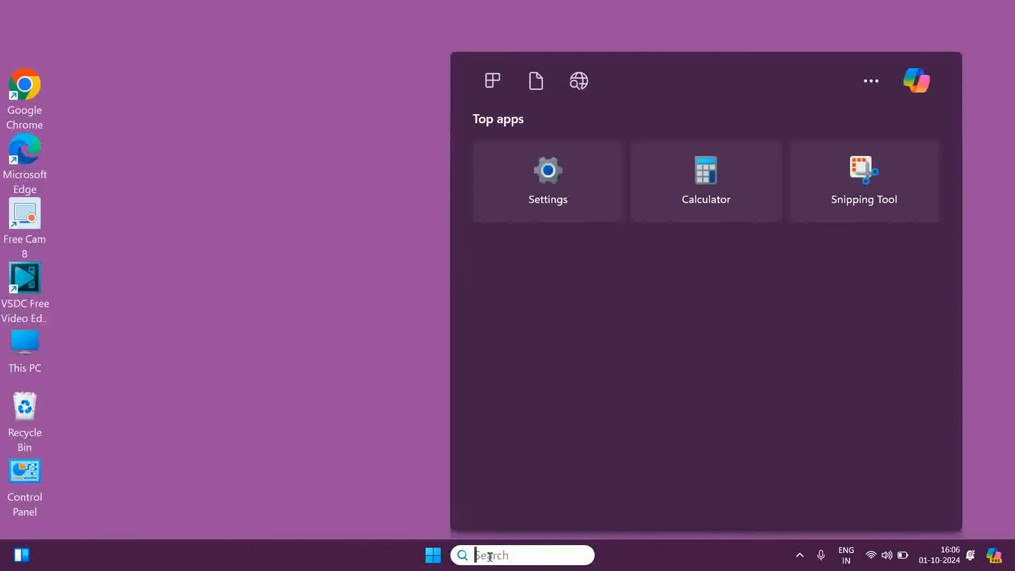
# - Search Windows for "power" and launch Power BI Desktop
pyautogui.write('power')
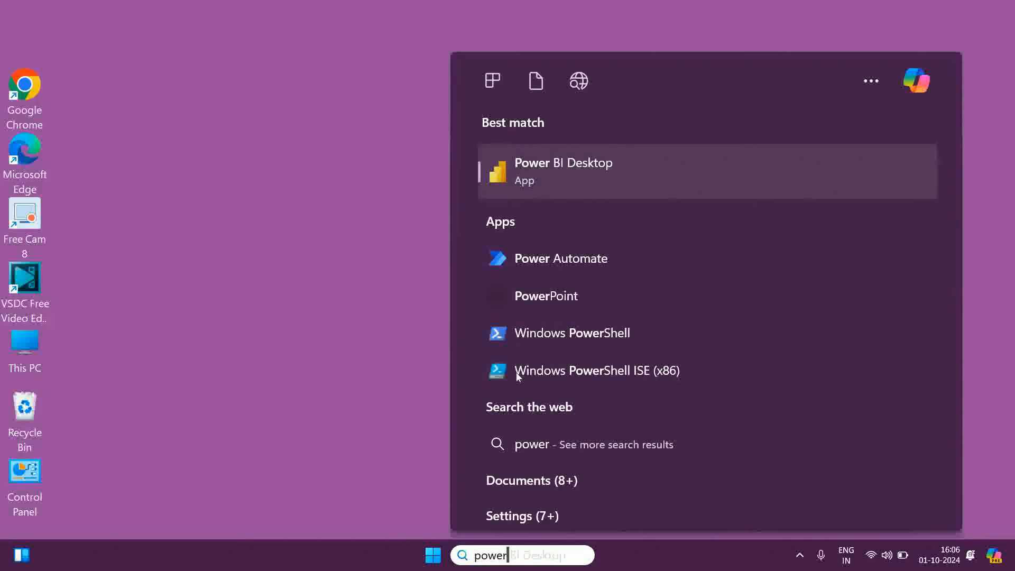
pyautogui.click(557, 178)
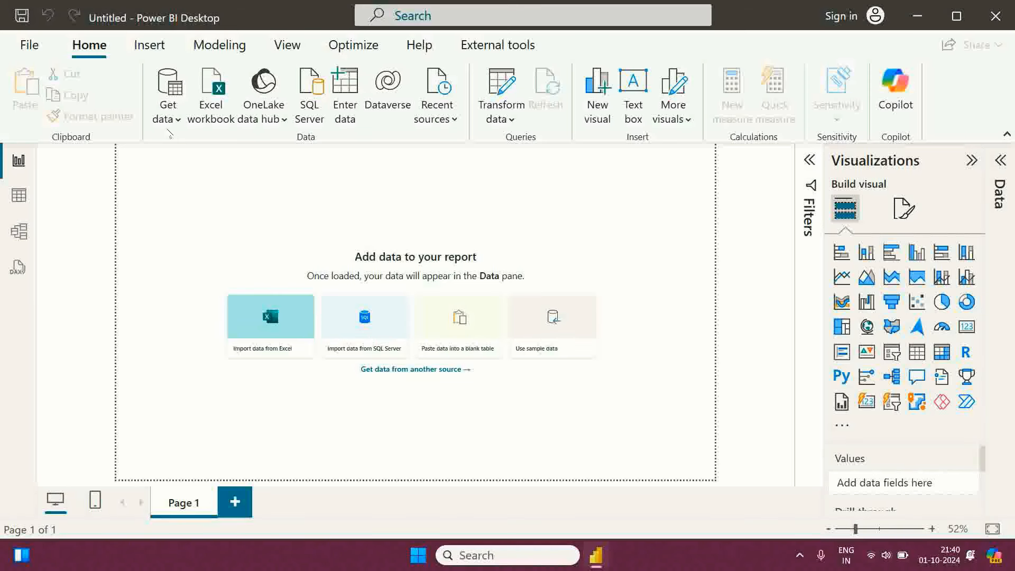
# - Connect to the Excel workbook "Sales collectionn", select its data table for transformation in Power Query, and dismiss the preview notice
pyautogui.click(168, 119)
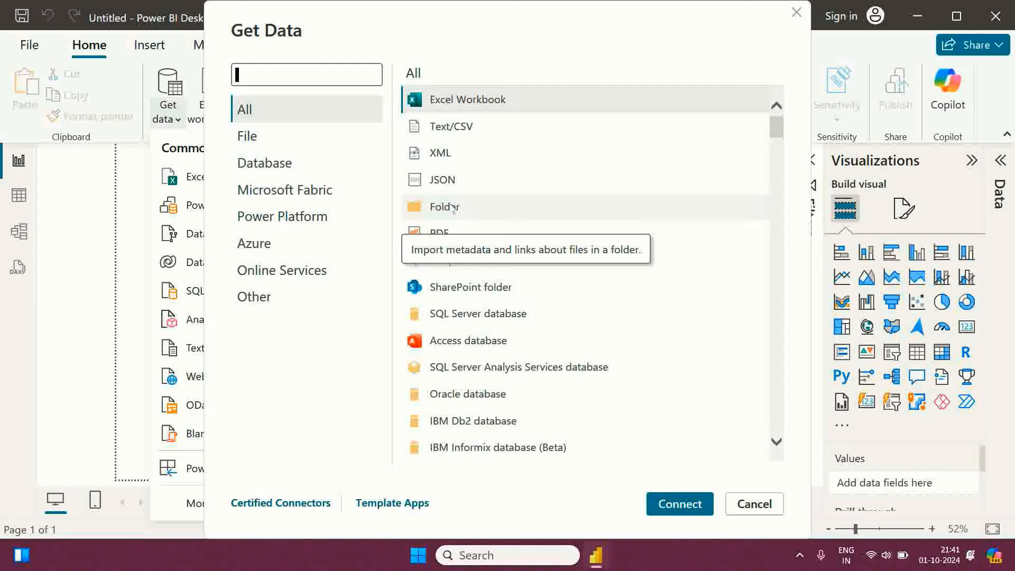
pyautogui.click(680, 505)
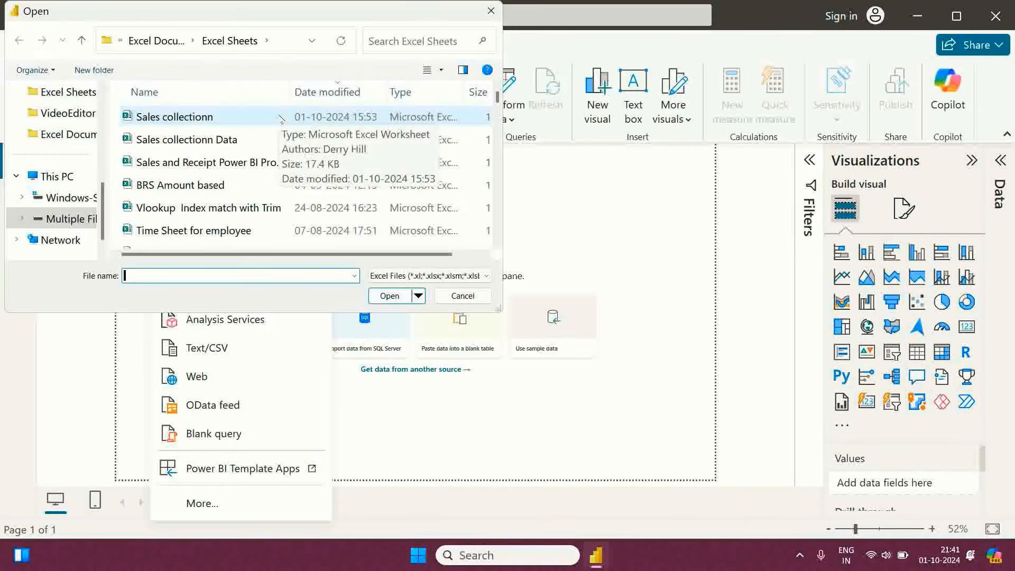
pyautogui.click(280, 117)
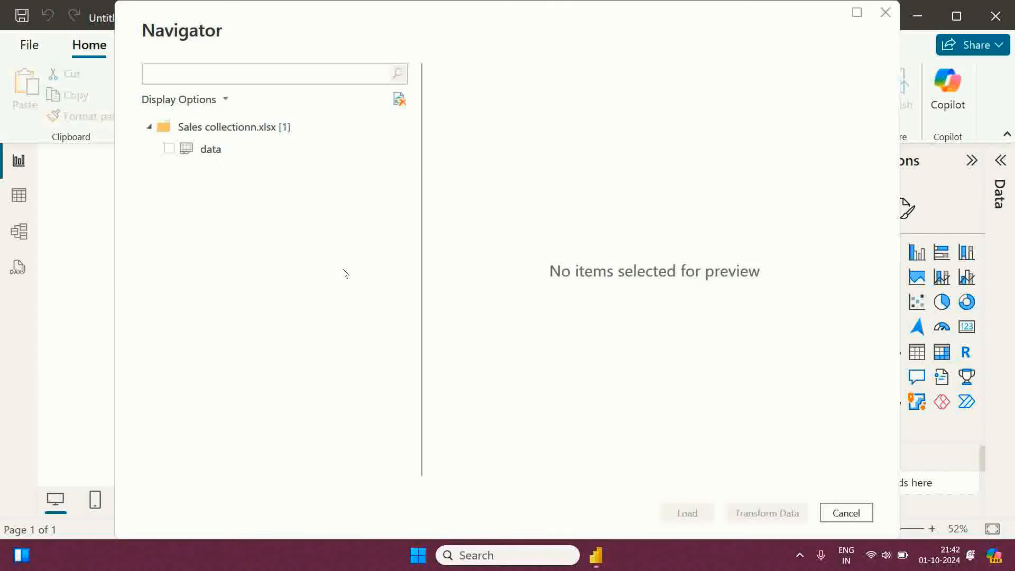
pyautogui.click(169, 148)
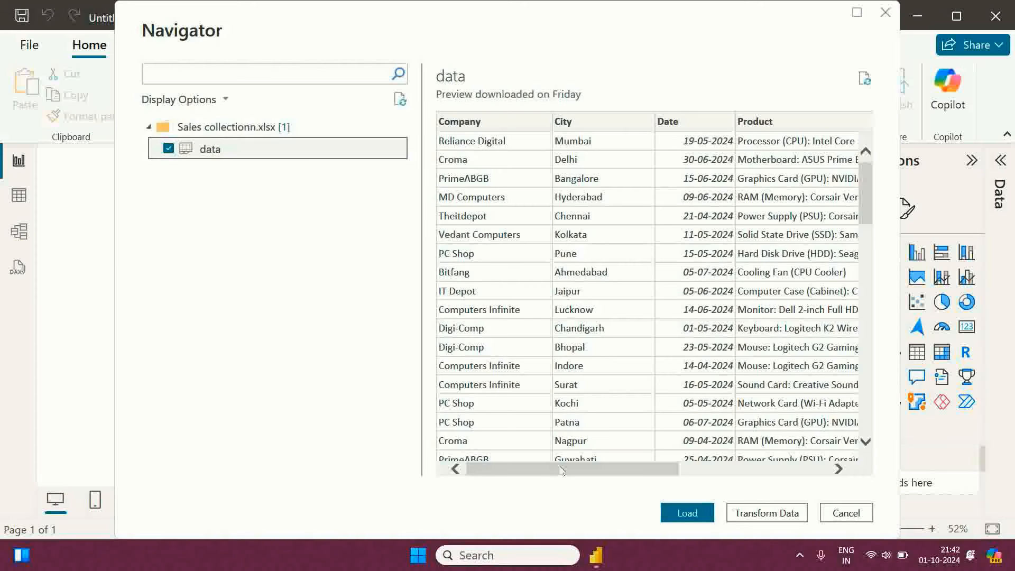
pyautogui.moveTo(561, 471); pyautogui.dragTo(711, 470)
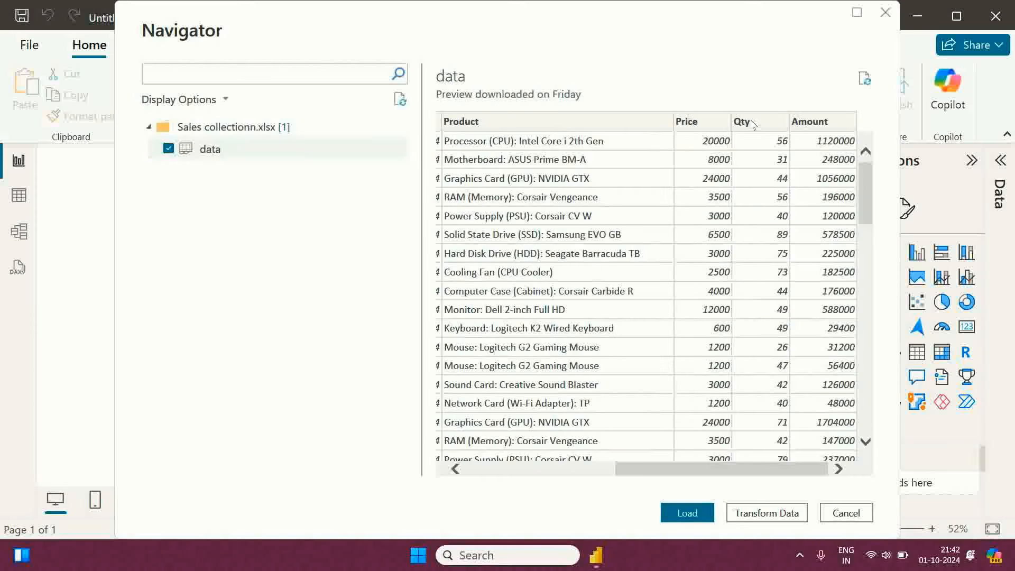
pyautogui.click(765, 514)
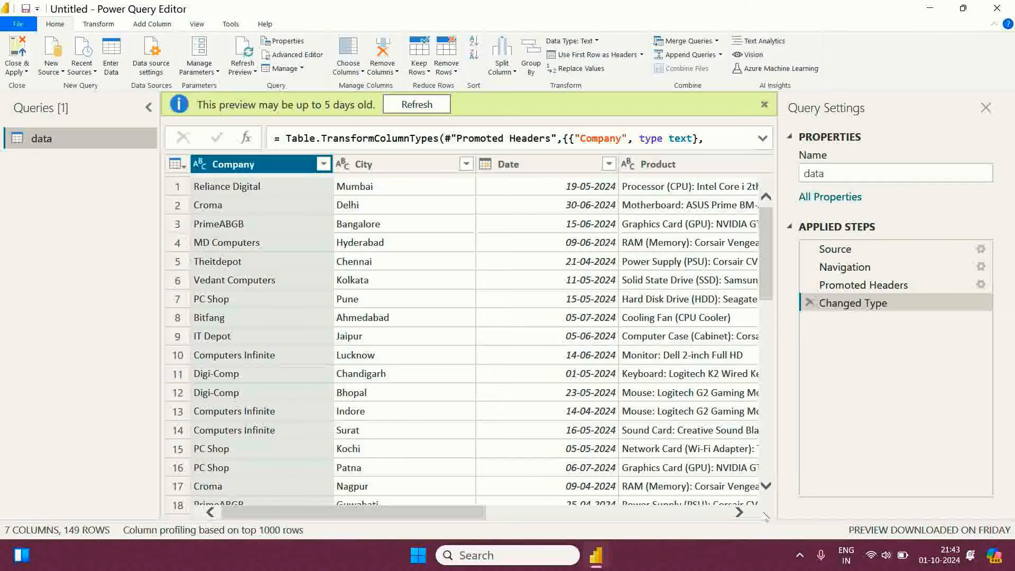
pyautogui.click(764, 104)
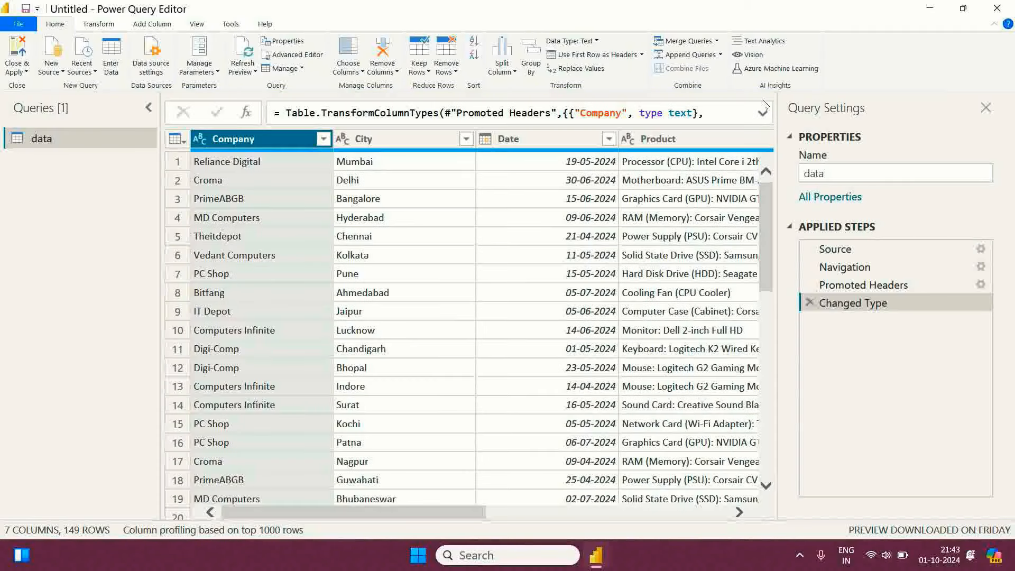
# - Remove the Date column from the data query and undo that removal
pyautogui.click(524, 140)
pyautogui.press('Delete')
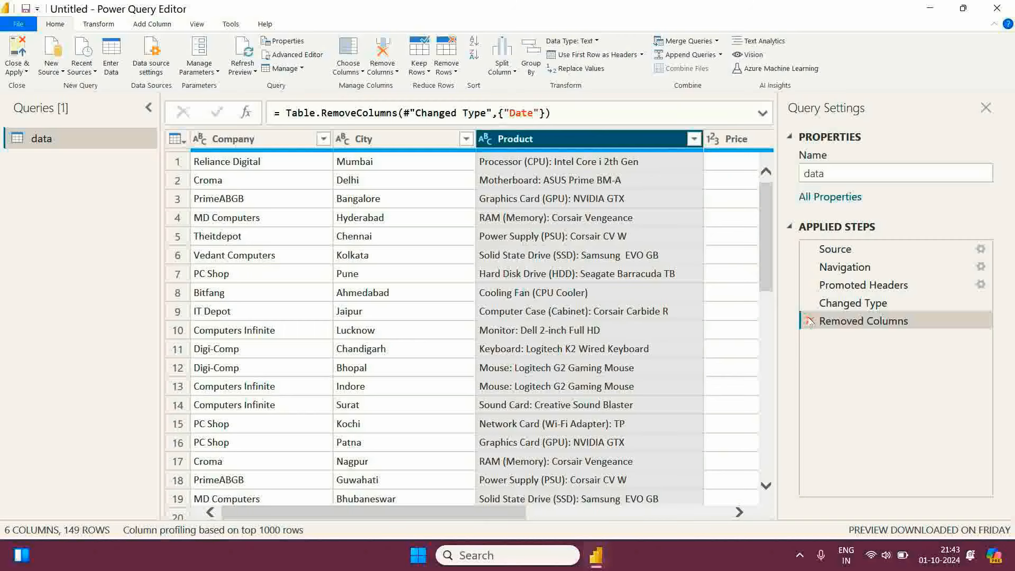
pyautogui.click(810, 321)
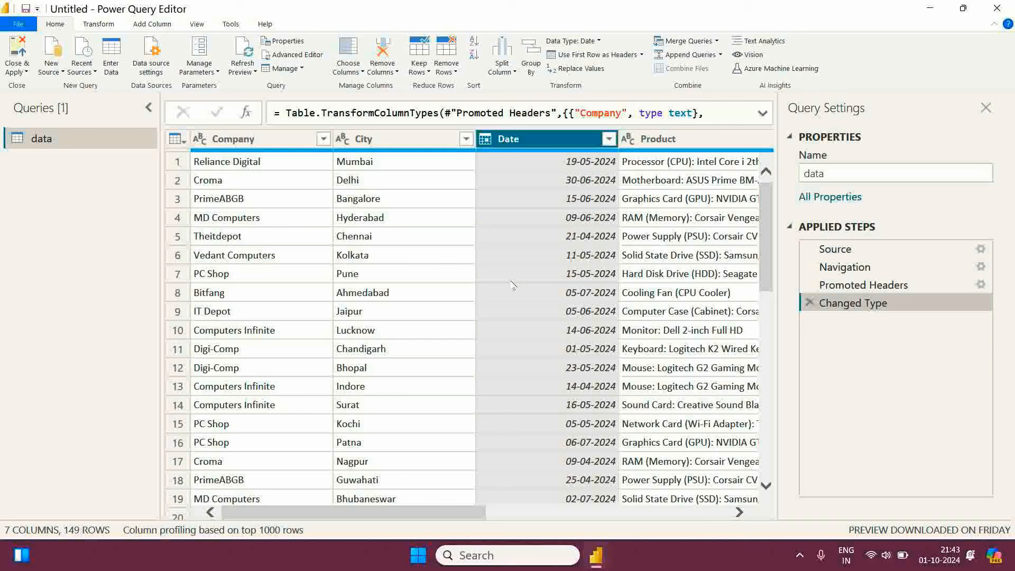
# - Close and apply the query, and show Amount by Company as an enlarged clustered column chart
pyautogui.click(23, 69)
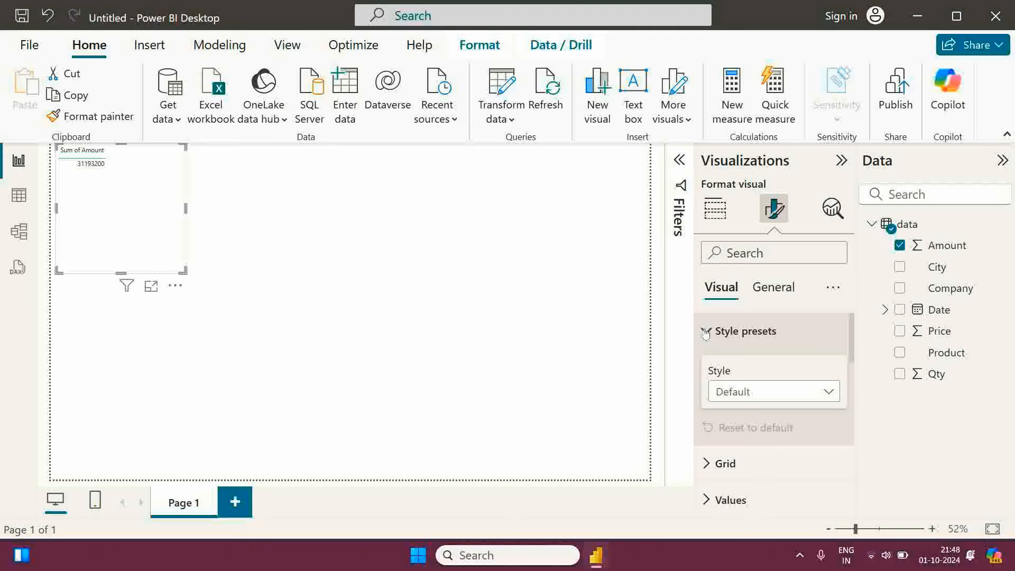
pyautogui.click(715, 210)
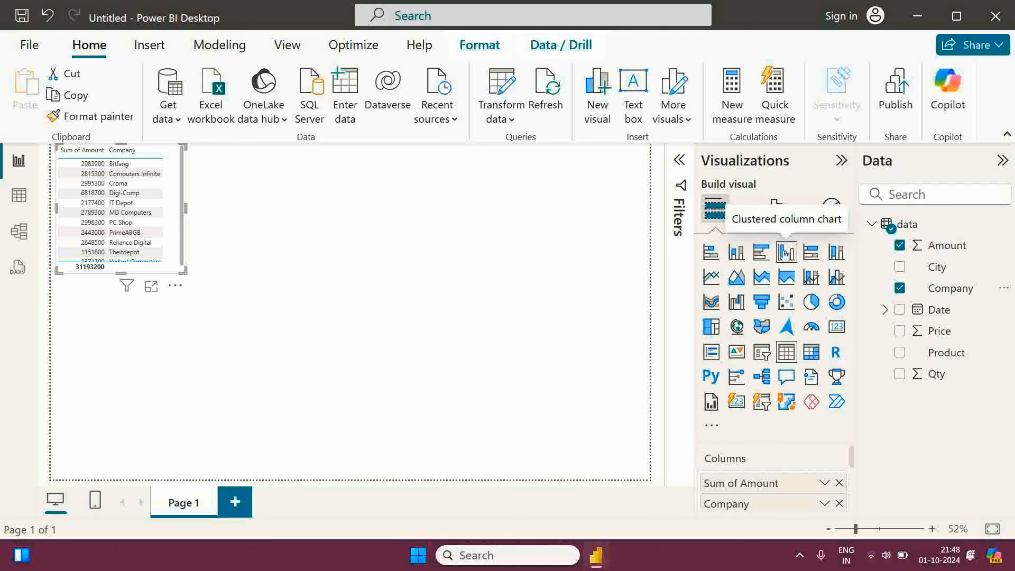
pyautogui.click(786, 254)
pyautogui.moveTo(184, 271); pyautogui.dragTo(451, 455)
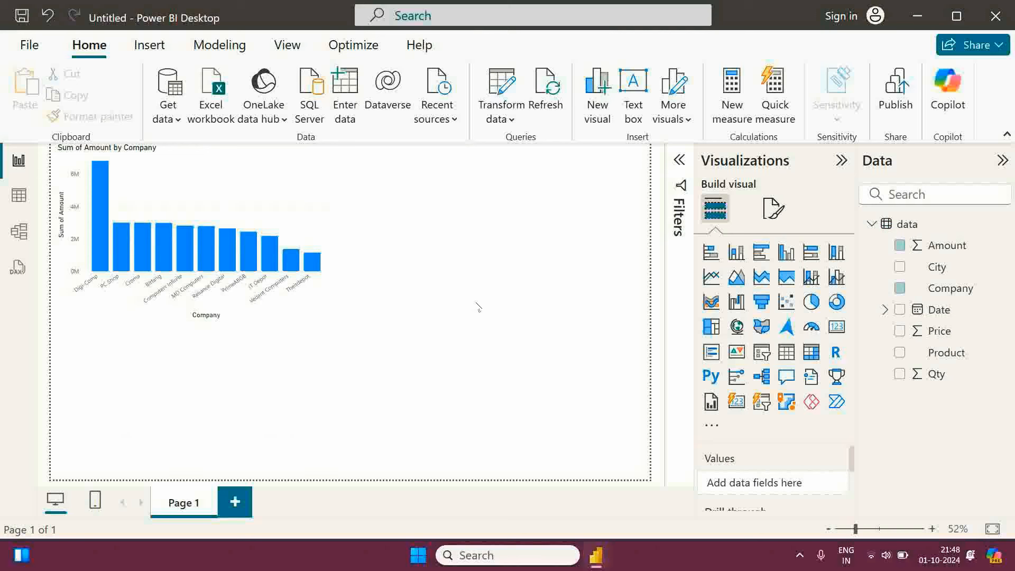
# - Add clustered column charts of Amount by Product and Amount by City to the first page
pyautogui.click(900, 245)
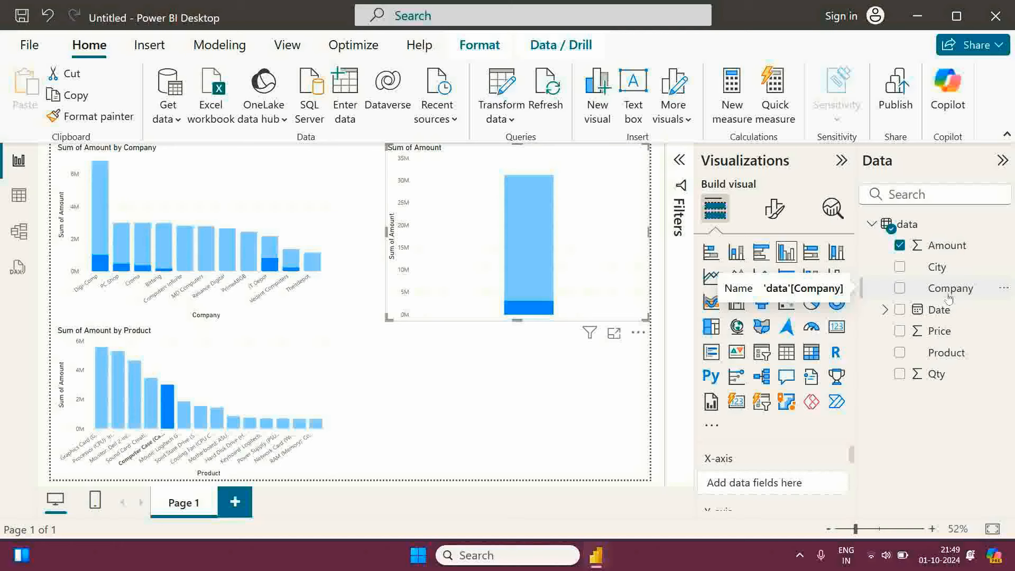
pyautogui.click(937, 267)
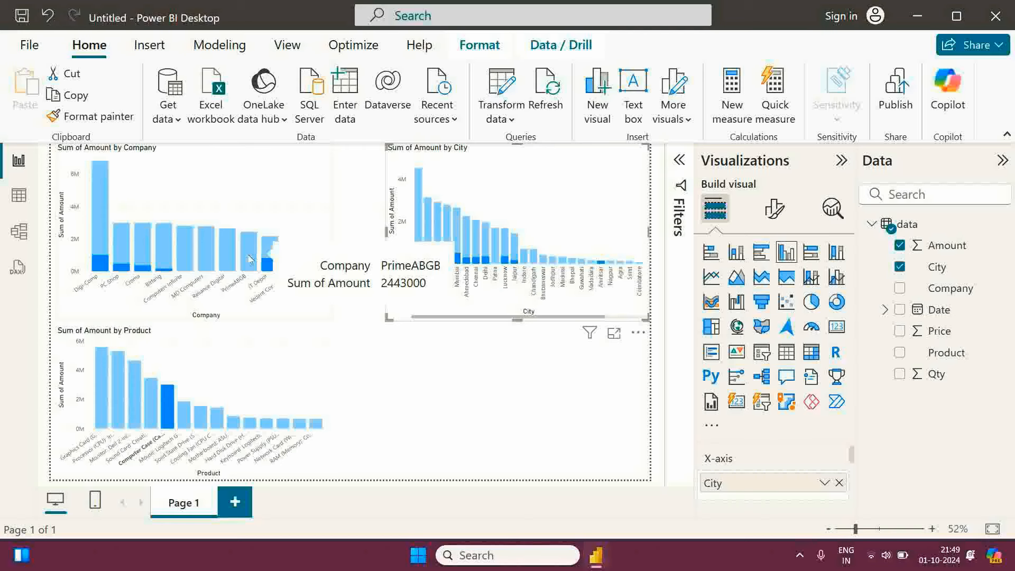
# - Apply the green report theme and add a clustered column chart of Amount by Month using the date hierarchy
pyautogui.click(174, 103)
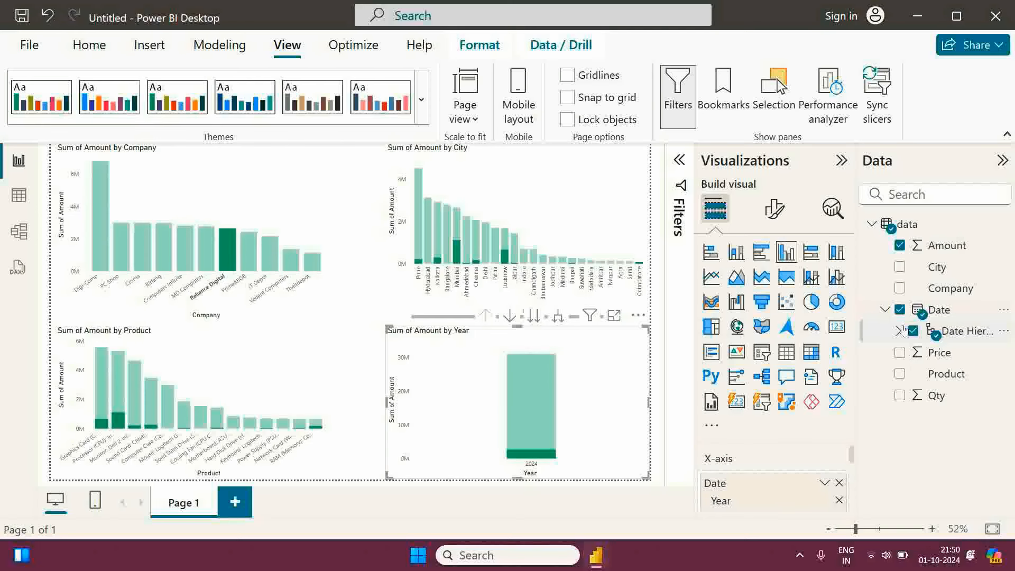
pyautogui.click(899, 331)
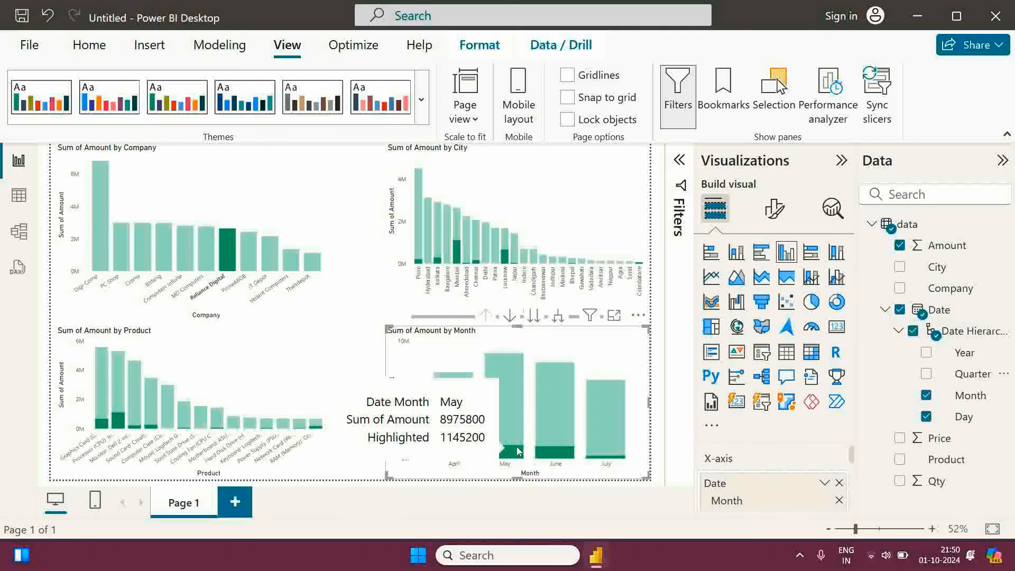
# - Add a second report page with a column chart of Amount by Company and Month, filtered to the city Chennai
pyautogui.click(235, 501)
pyautogui.click(900, 245)
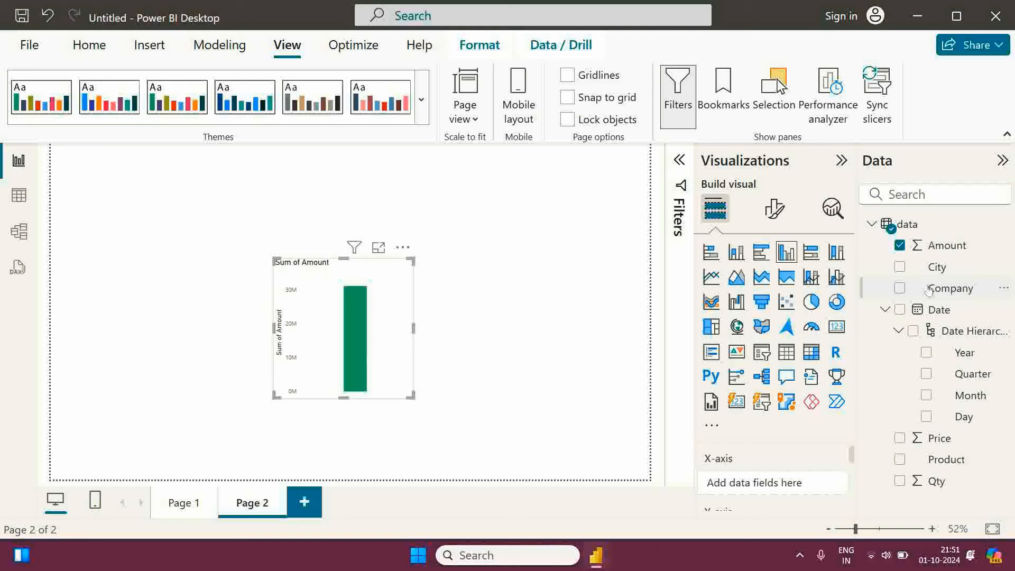
pyautogui.click(929, 288)
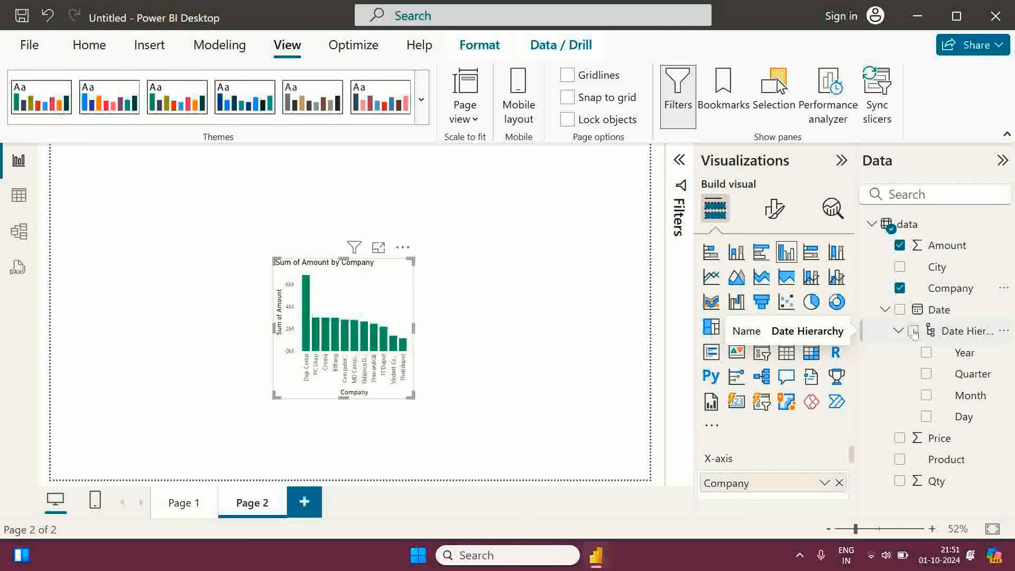
pyautogui.click(914, 332)
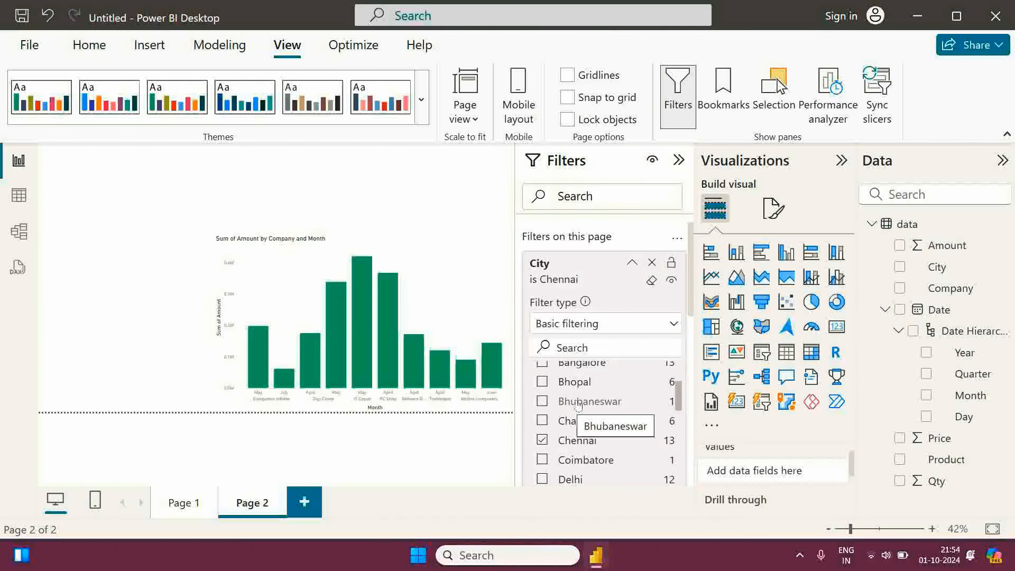
# - Include Delhi in the page's City filter and convert the column chart to a donut chart
pyautogui.click(541, 479)
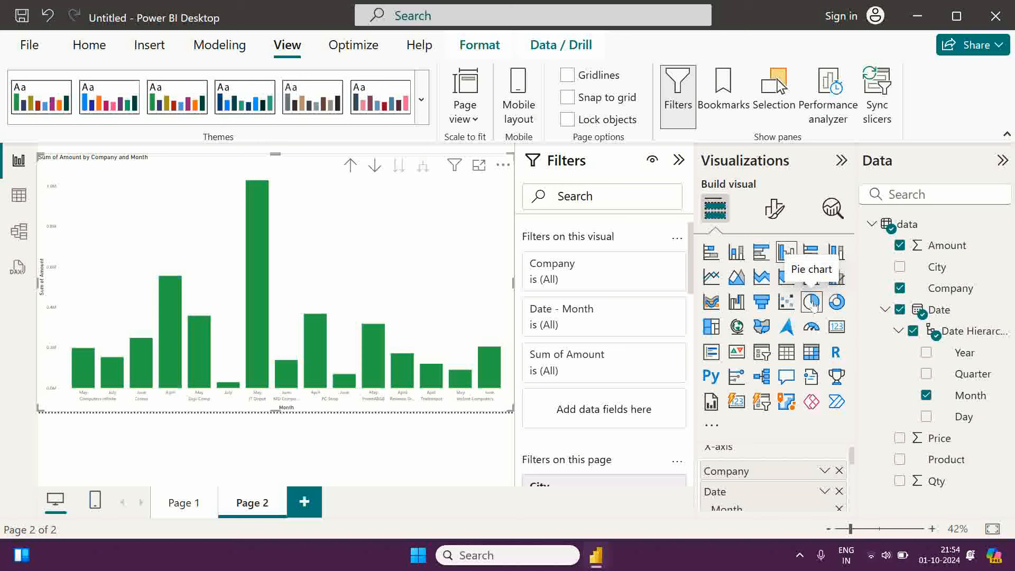
pyautogui.click(839, 305)
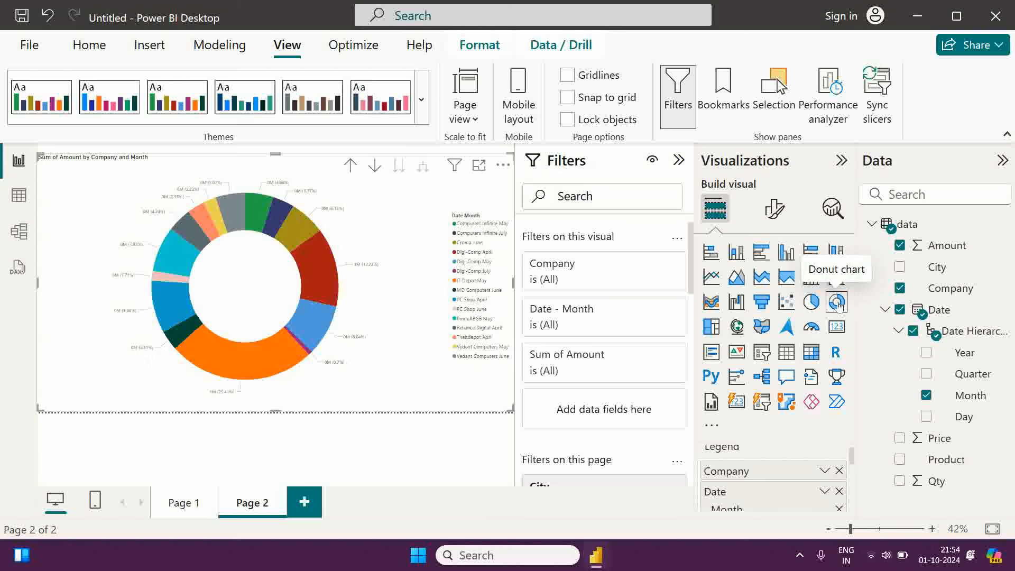